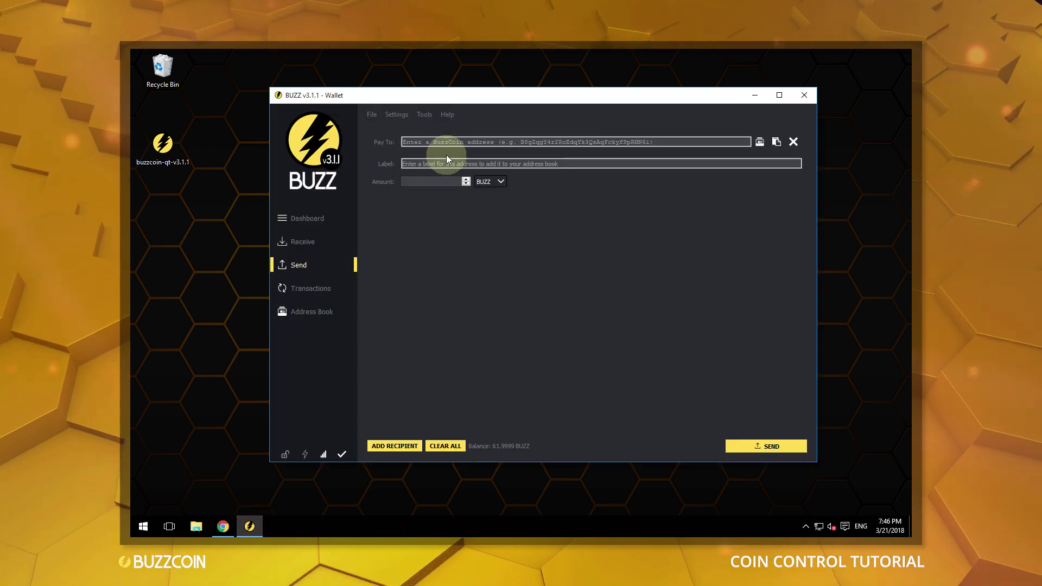
# - Enable 'Display coin control features' on the Options Display tab and apply it
pyautogui.click(396, 114)
pyautogui.click(411, 167)
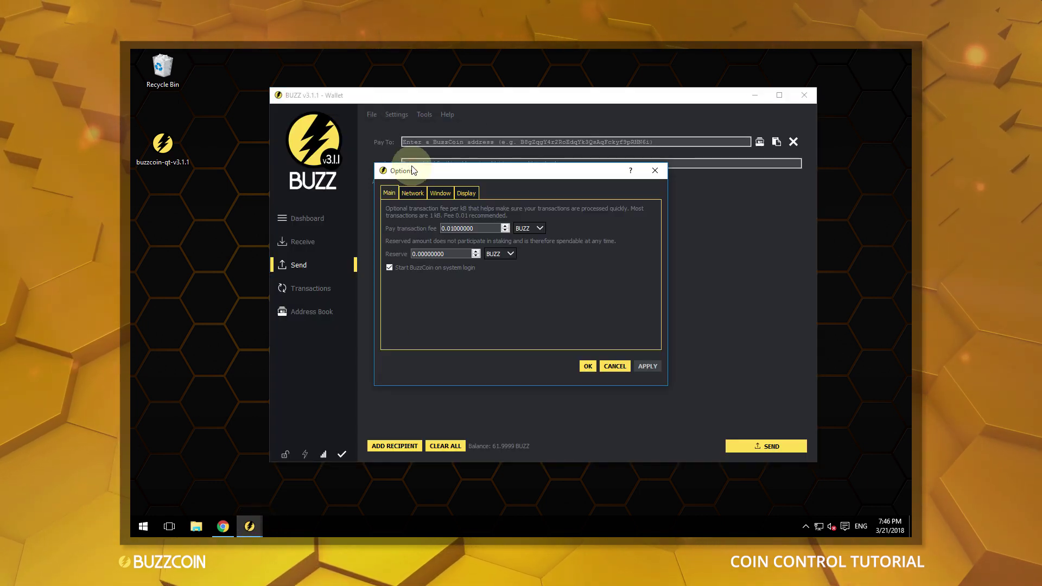
pyautogui.click(467, 194)
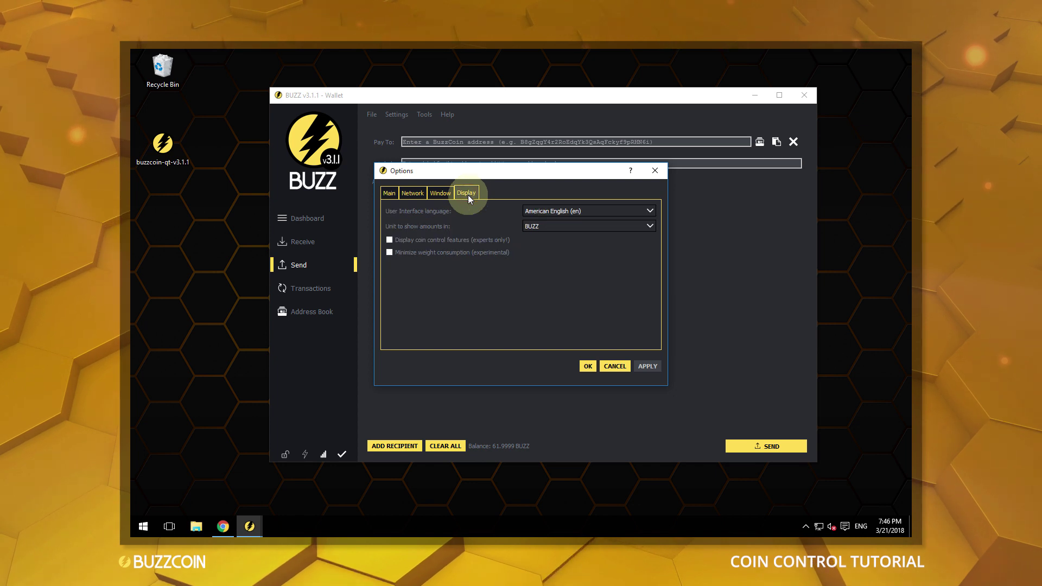
pyautogui.click(388, 239)
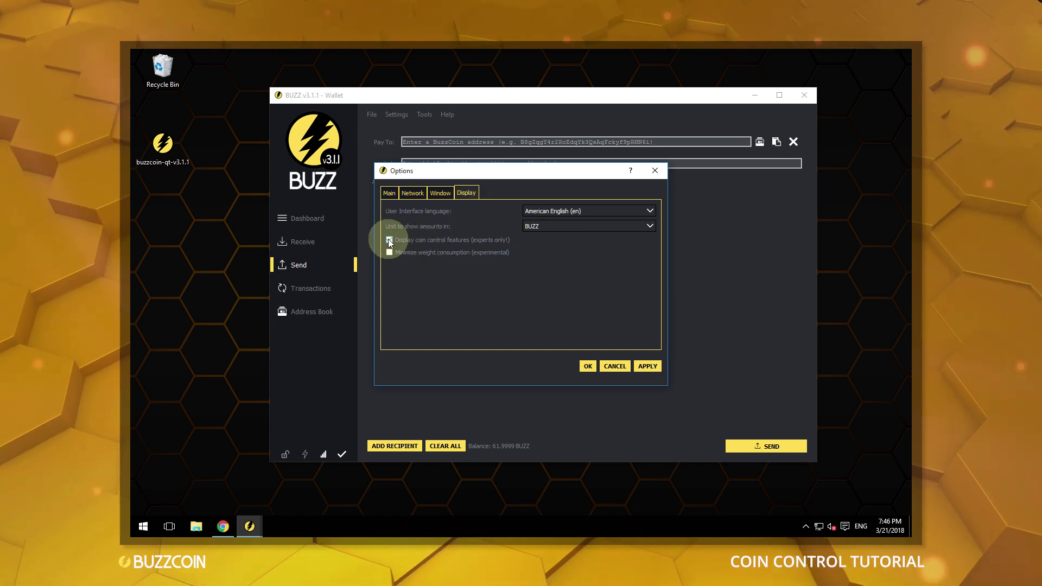
pyautogui.click(647, 366)
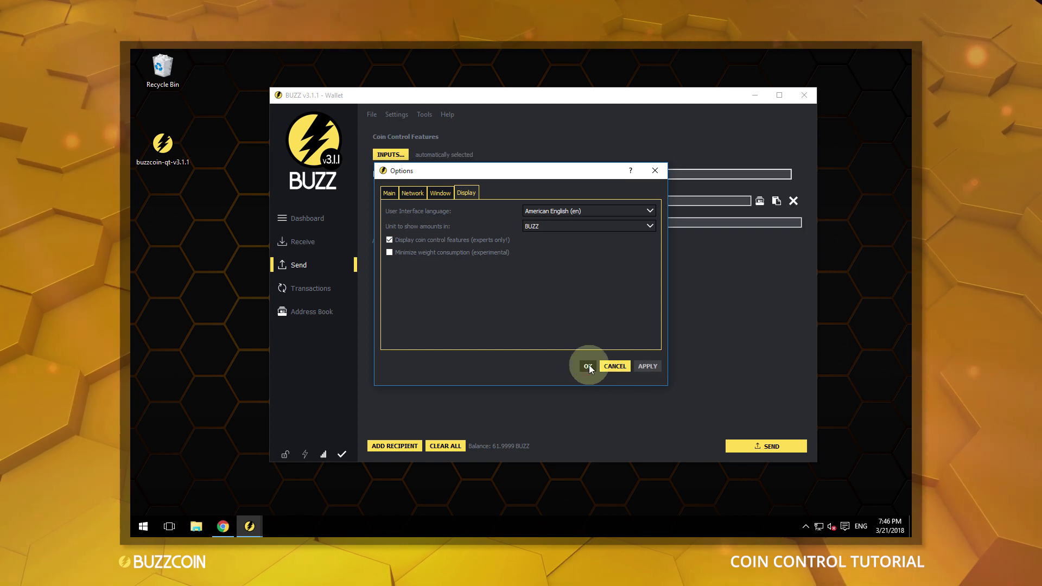
# - Close Options and copy the MyBuzzWallet address from the receiving addresses list
pyautogui.click(588, 365)
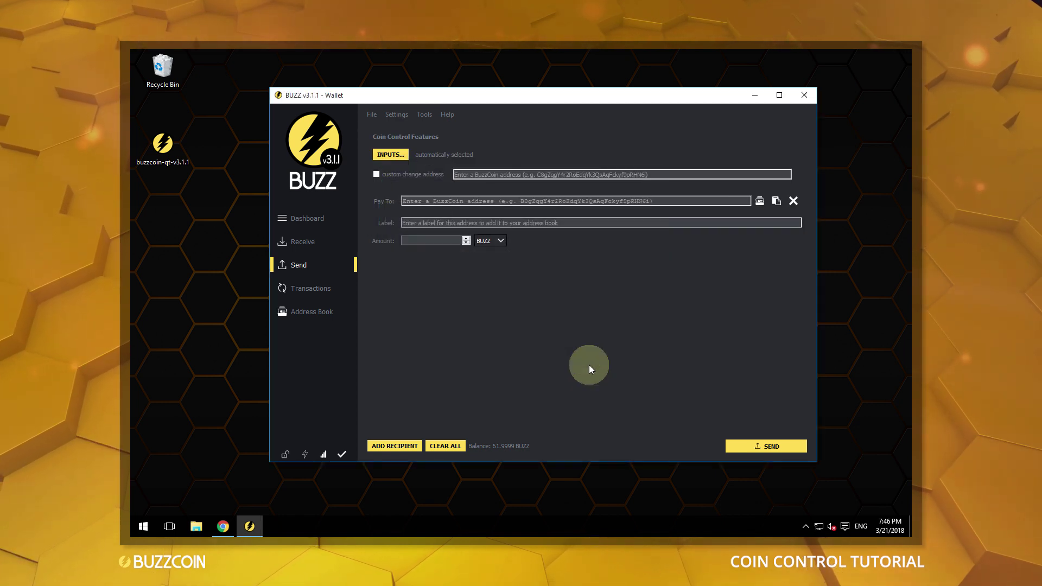
pyautogui.click(305, 242)
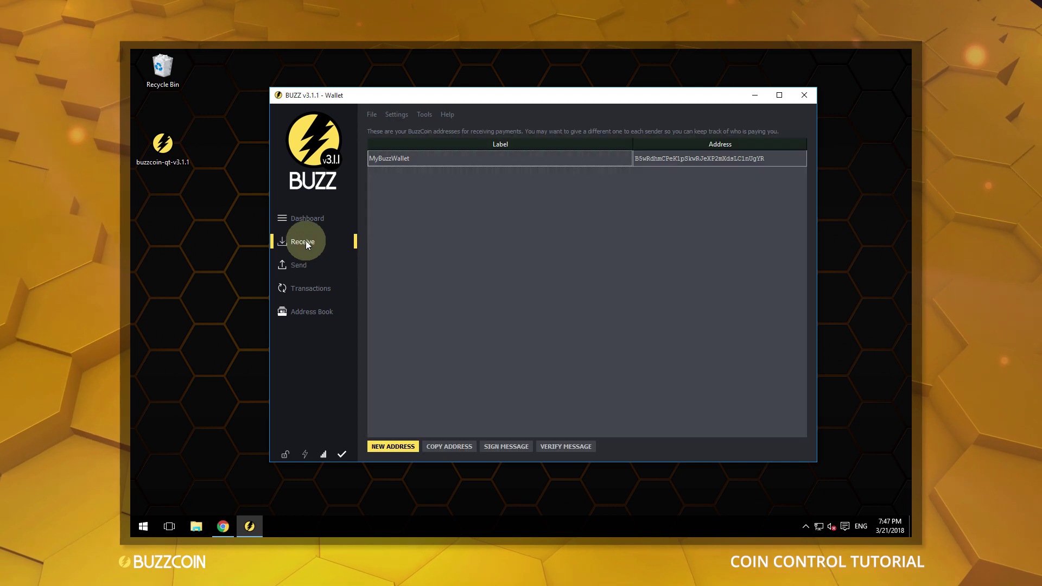
pyautogui.click(674, 156)
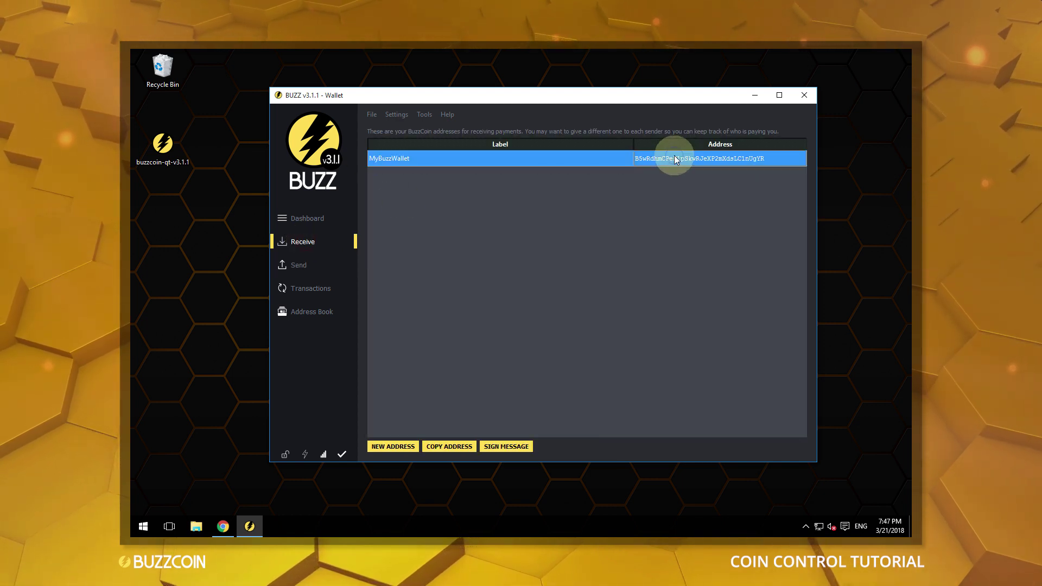
pyautogui.rightClick(674, 156)
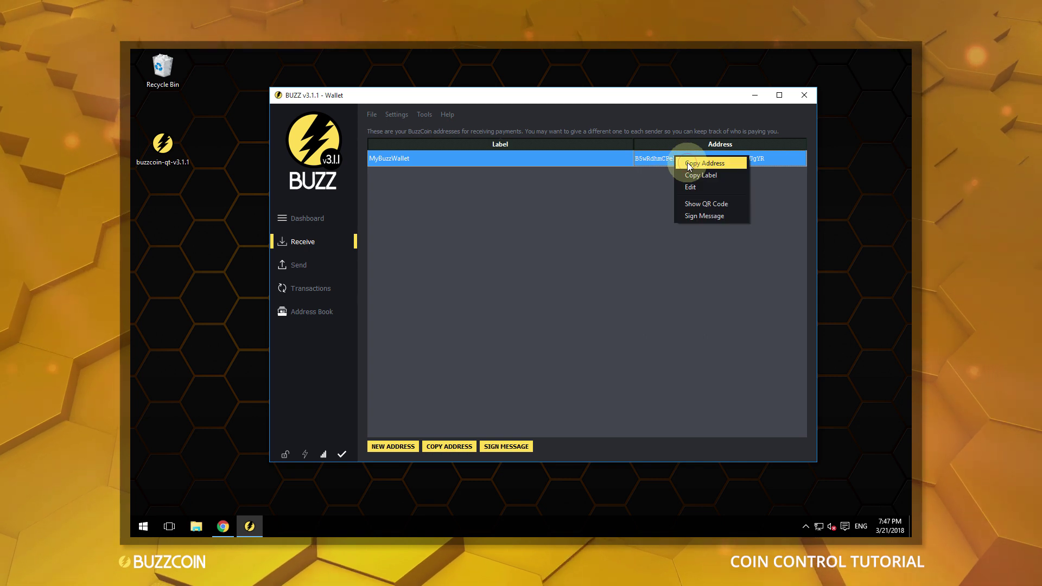
pyautogui.click(687, 163)
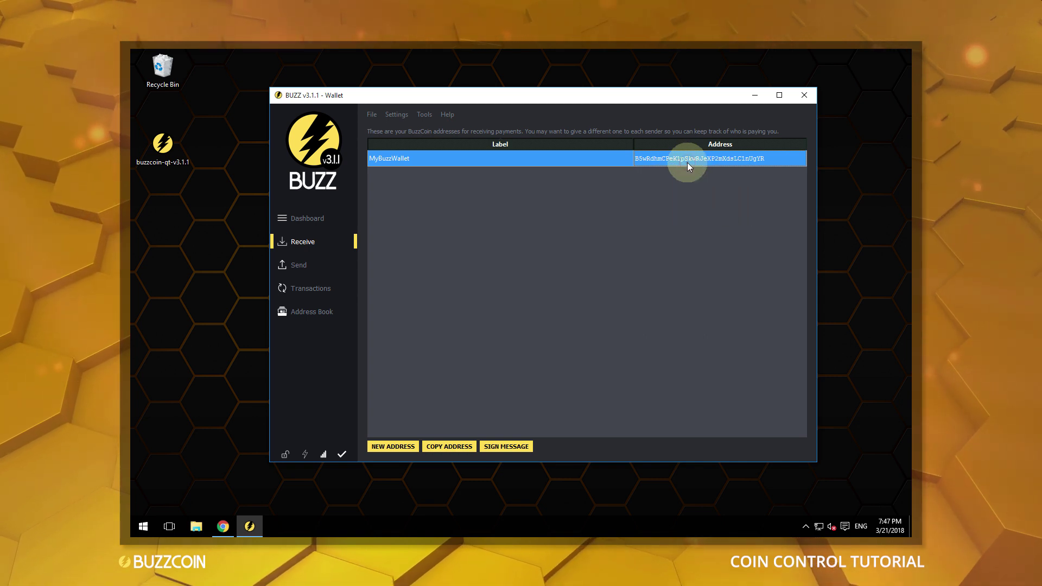
# - Select all six MyBuzzWallet coins (61.9999 BUZZ) in Coin Control and confirm
pyautogui.click(299, 266)
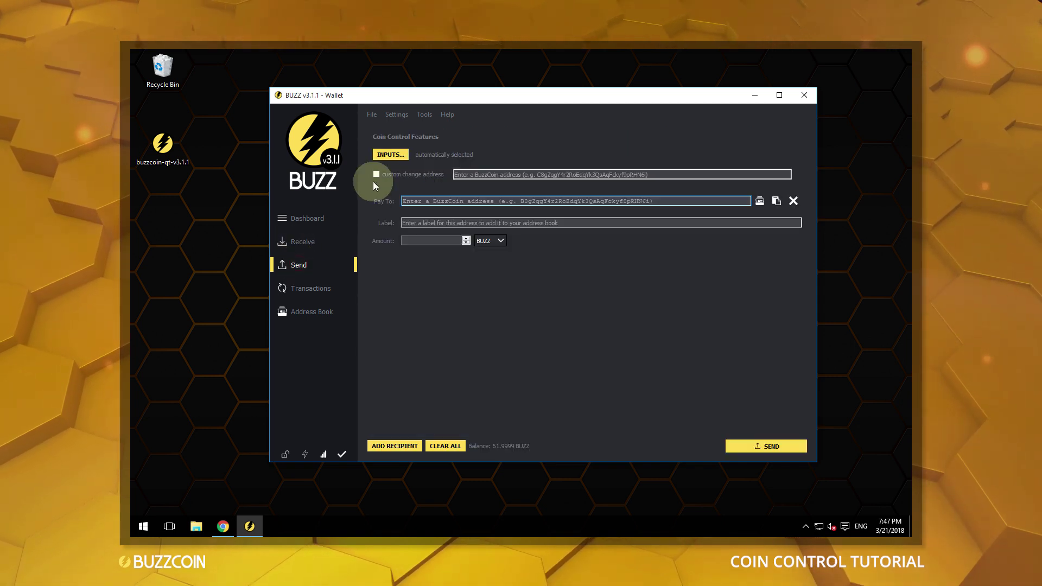
pyautogui.click(389, 157)
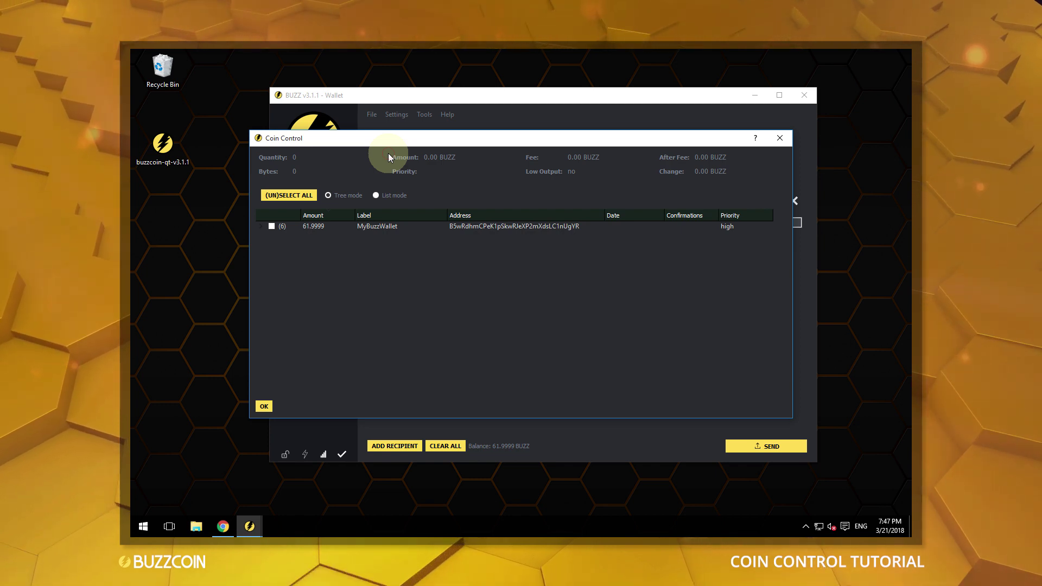
pyautogui.click(260, 226)
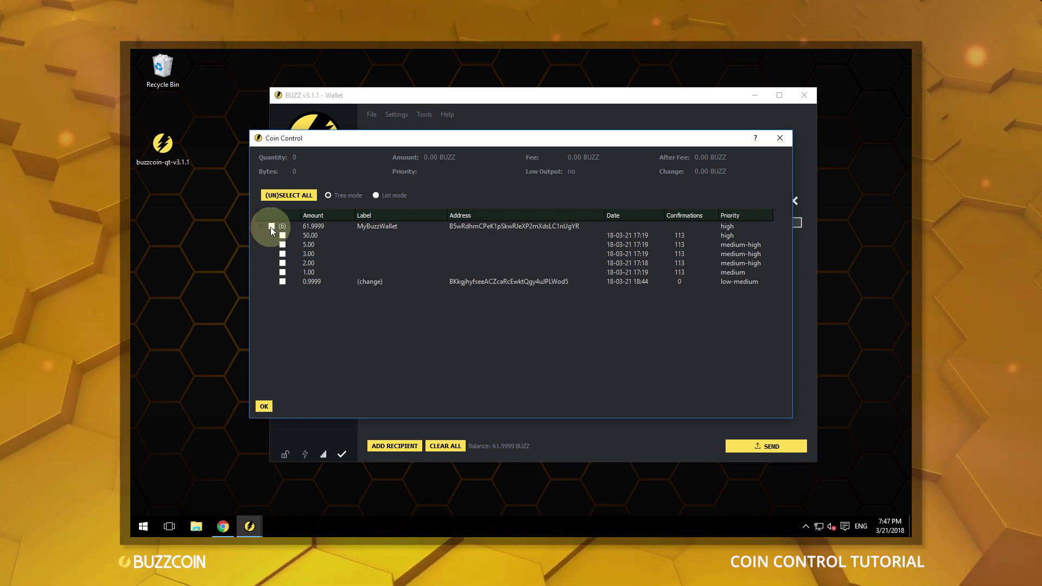
pyautogui.click(272, 226)
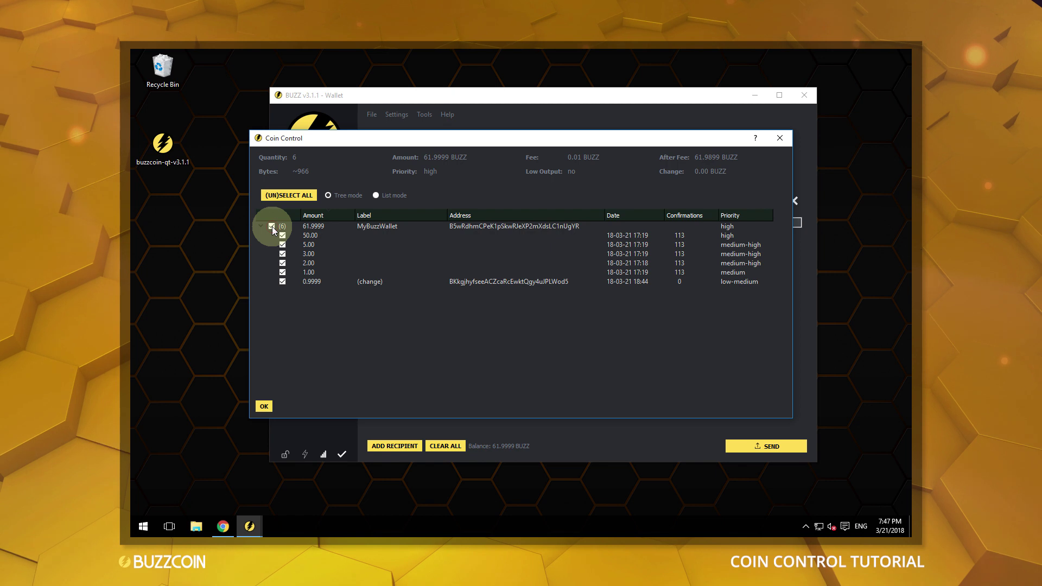
pyautogui.click(265, 406)
# - Paste the MyBuzzWallet address as both the custom change address and the Pay To recipient
pyautogui.click(415, 209)
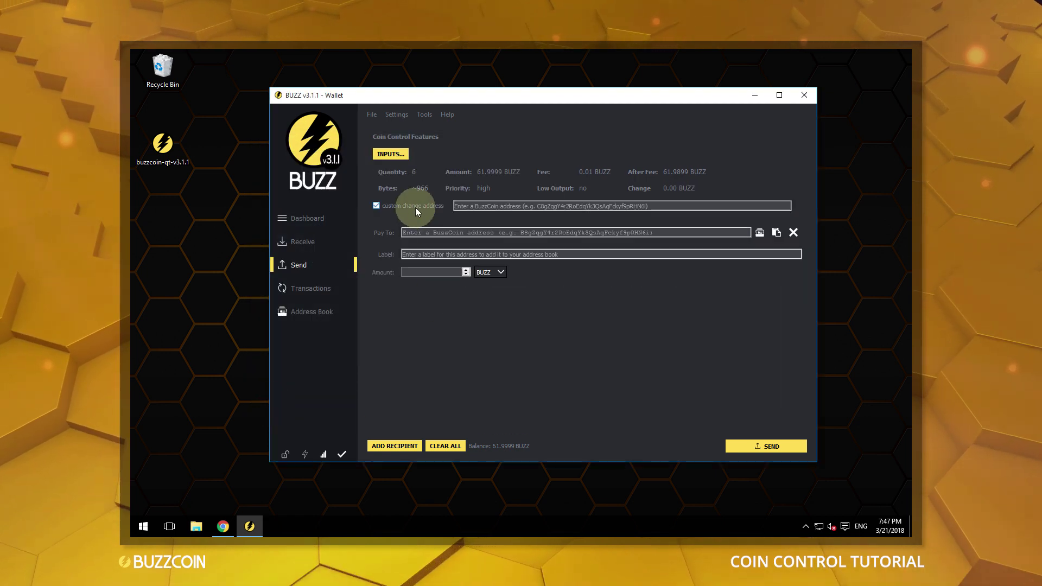
pyautogui.rightClick(465, 206)
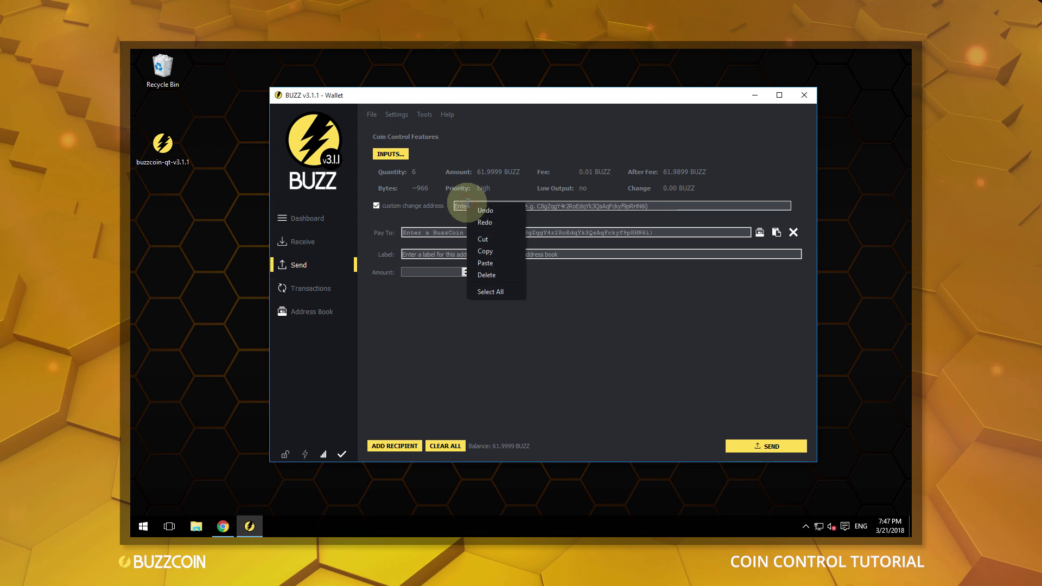
pyautogui.click(489, 258)
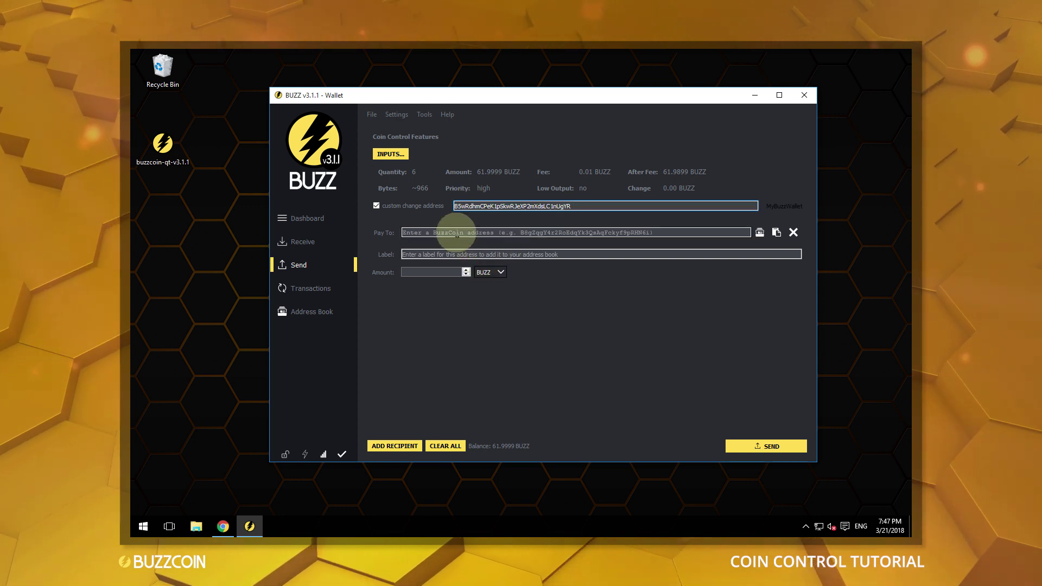
pyautogui.rightClick(458, 235)
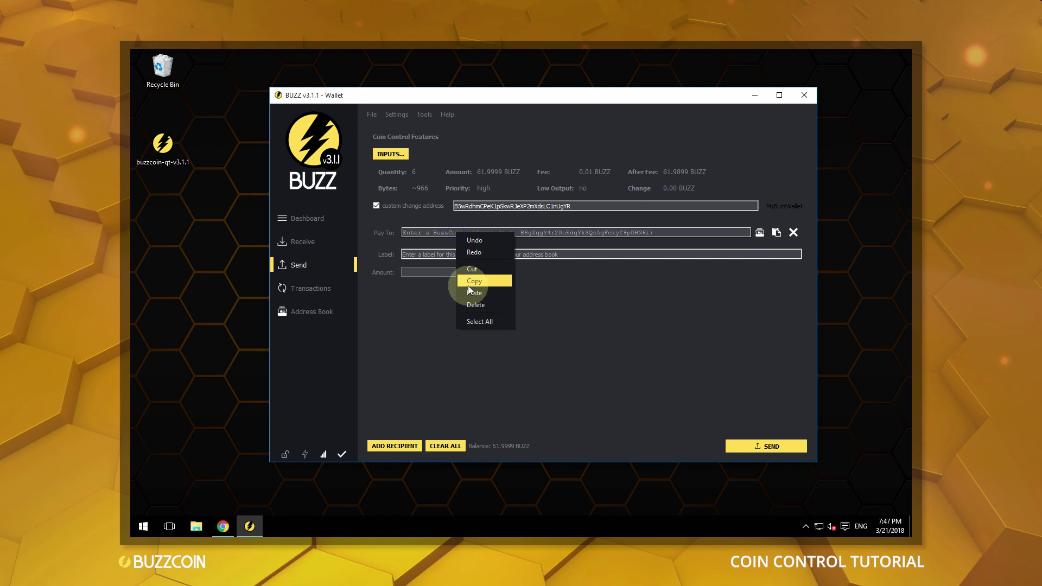
pyautogui.click(481, 286)
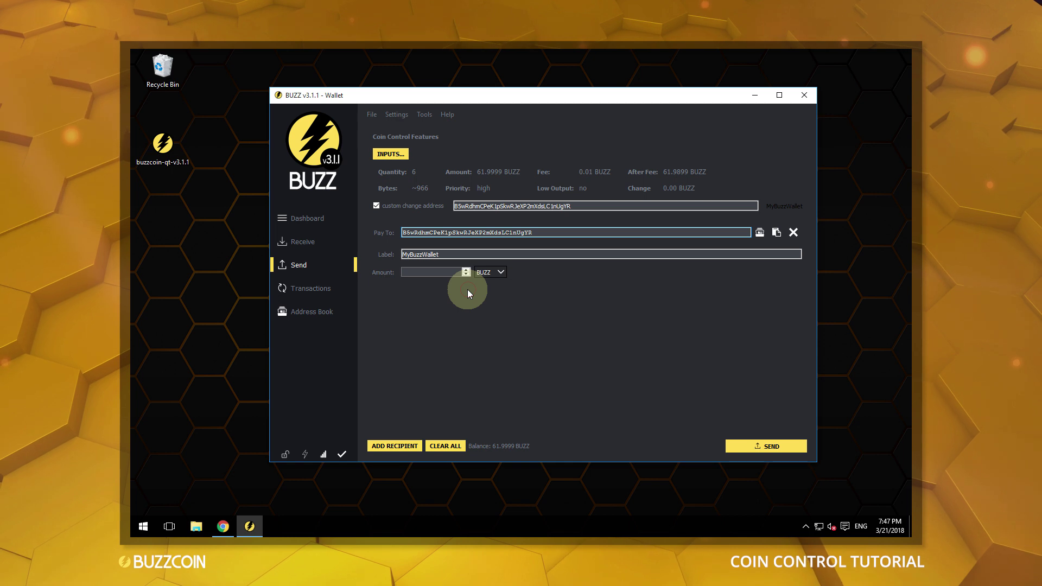
# - Copy the 61.9899 BUZZ after-fee total and paste it over the Amount field
pyautogui.rightClick(680, 172)
pyautogui.click(687, 180)
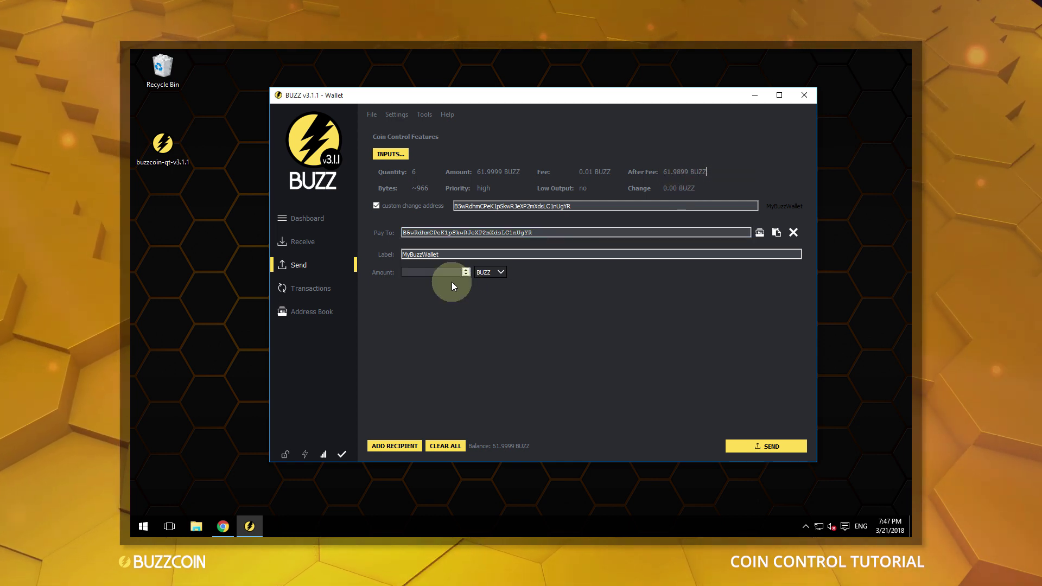
pyautogui.rightClick(446, 273)
pyautogui.click(465, 334)
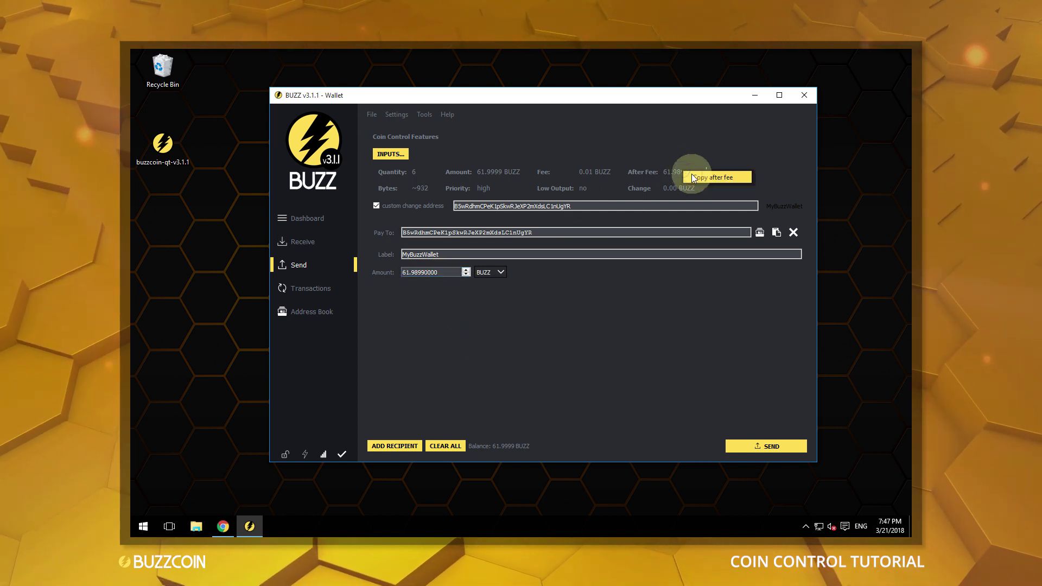
pyautogui.moveTo(443, 272); pyautogui.dragTo(404, 274)
pyautogui.rightClick(413, 272)
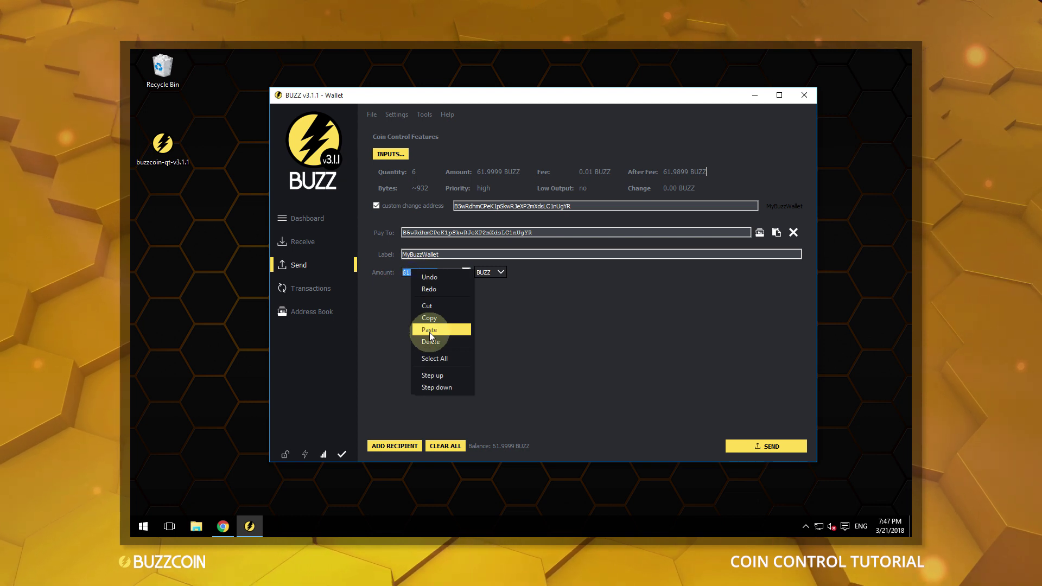
pyautogui.click(429, 331)
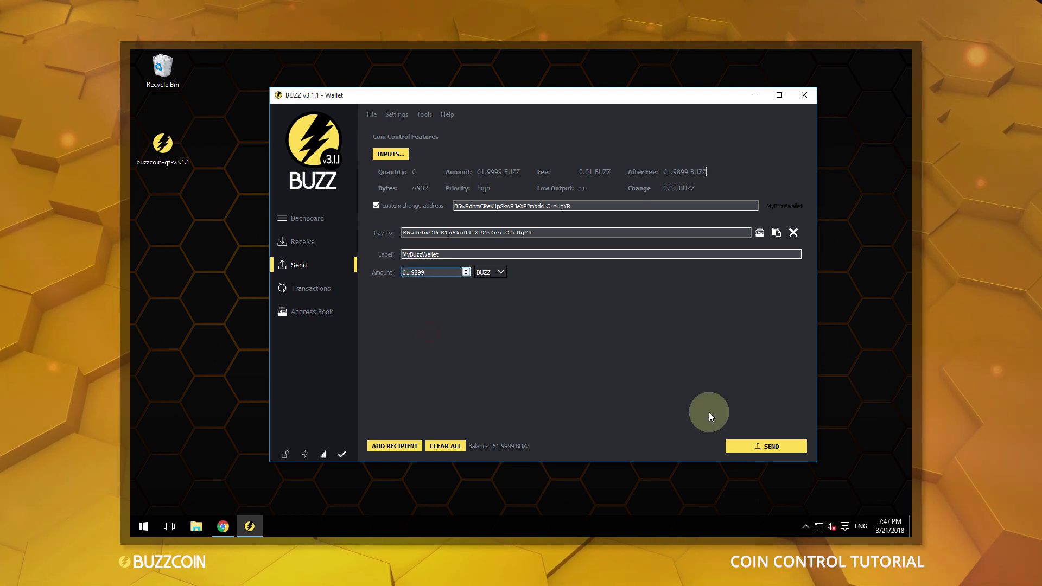
# - Send the 61.9899 BUZZ transaction to yourself and confirm it with YES
pyautogui.click(750, 446)
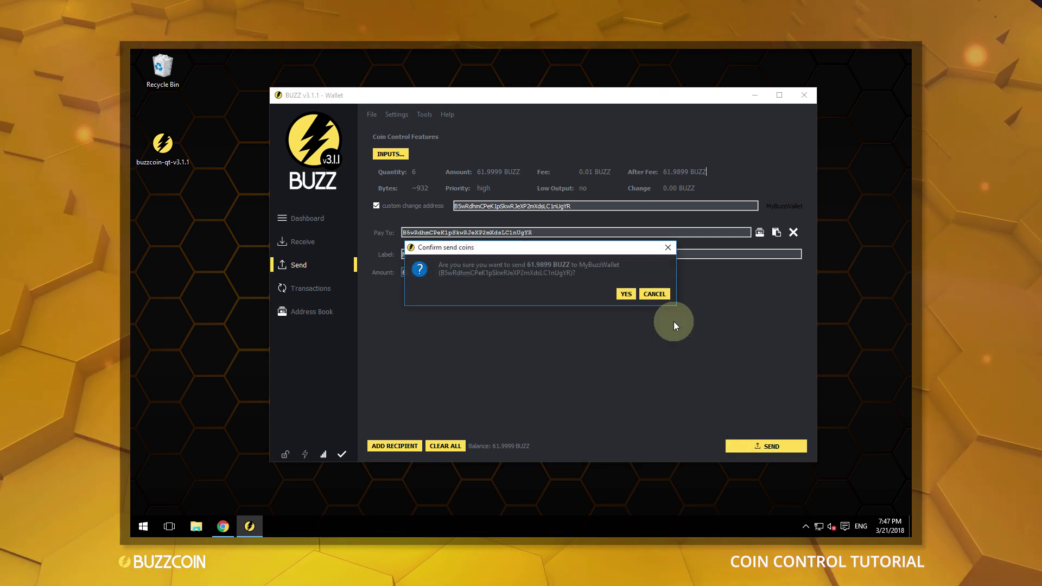
pyautogui.click(625, 292)
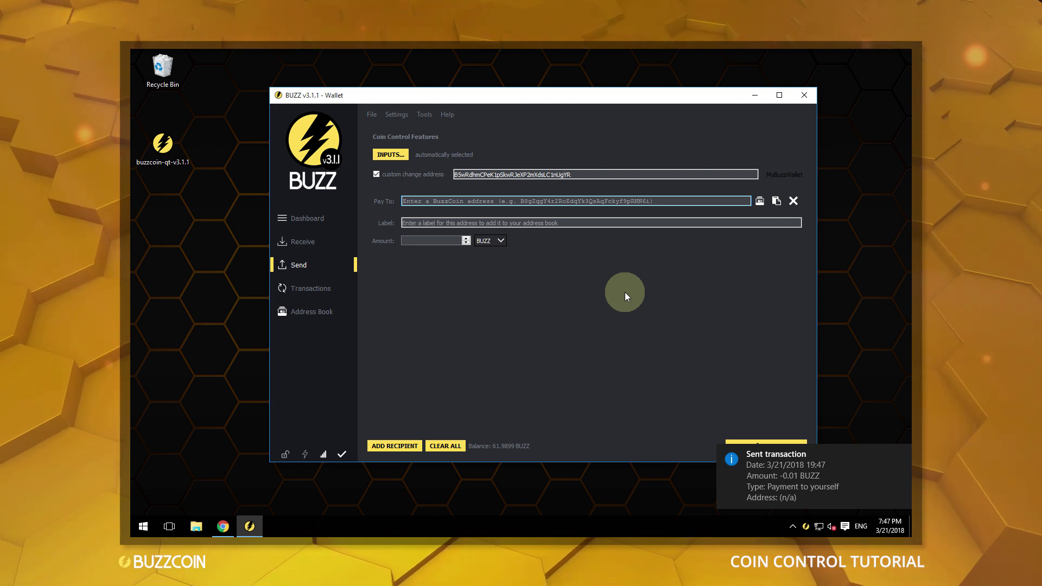
# - Check the Dashboard balance, then view the single 61.9899 BUZZ coin under MyBuzzWallet
pyautogui.click(315, 226)
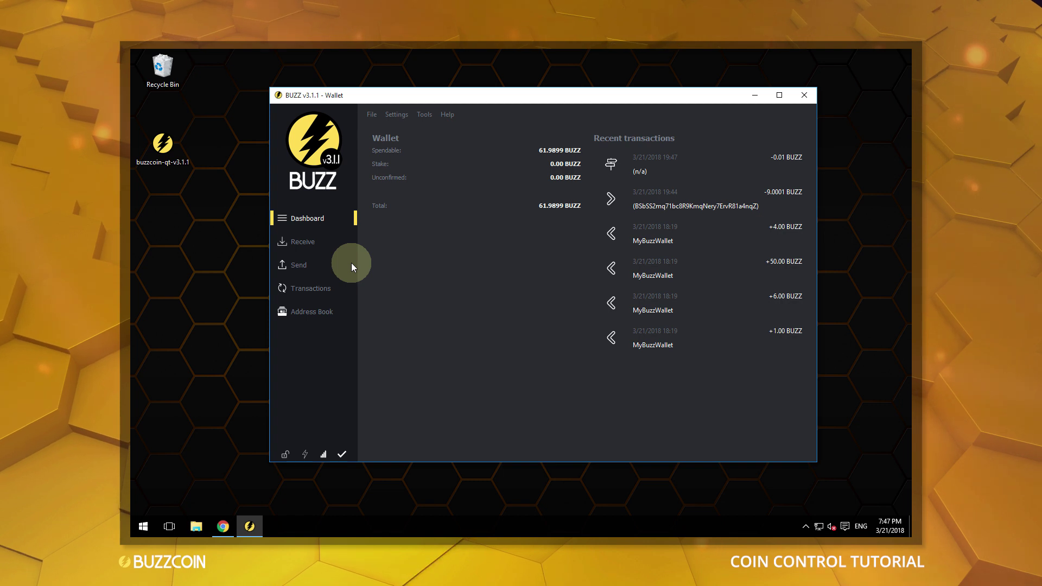
pyautogui.click(302, 264)
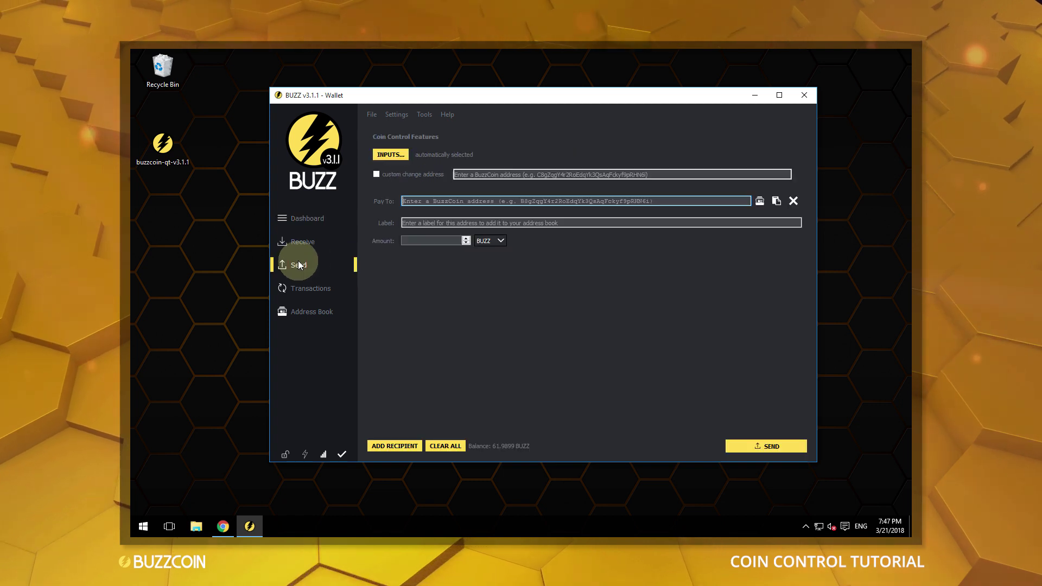
pyautogui.click(387, 157)
pyautogui.click(261, 226)
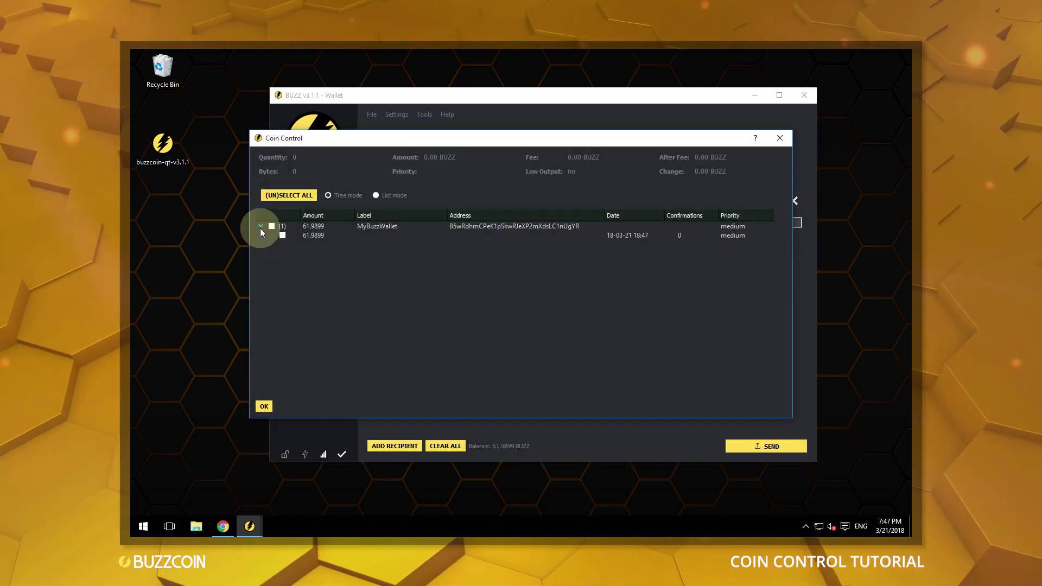